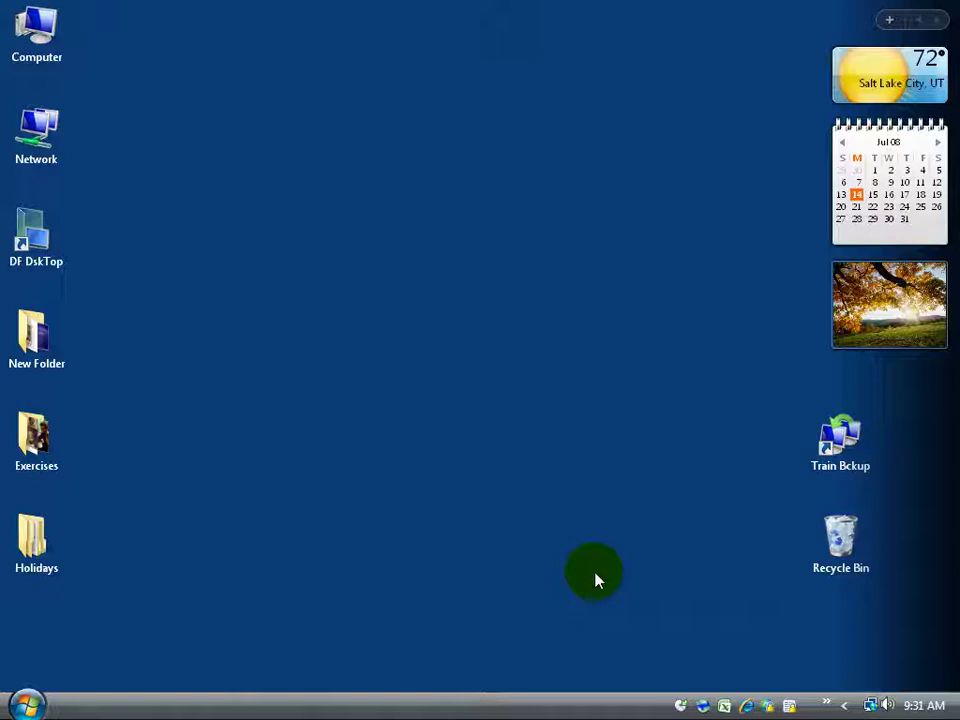
Step: Search for "gummy bears" from the Start menu and extend the search to everywhere
left_click(27, 705)
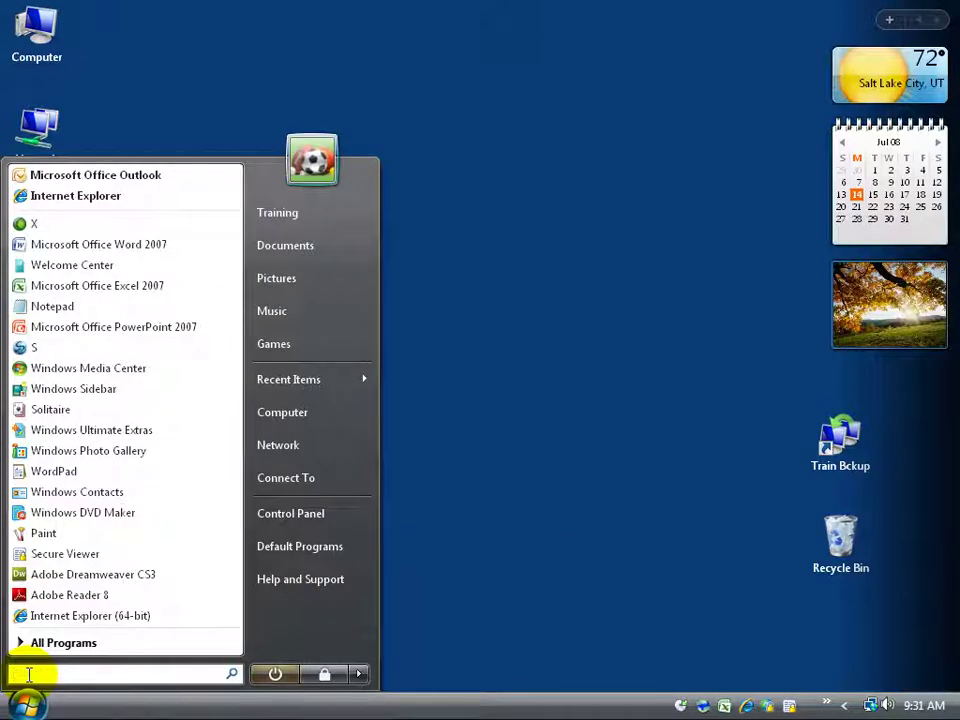
type("gummy be")
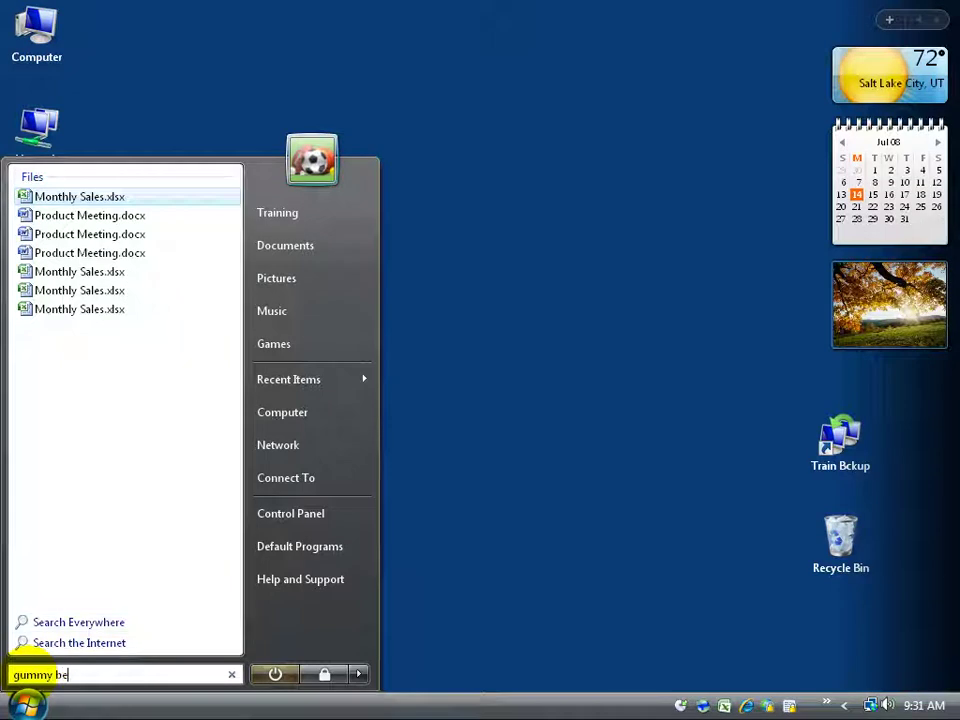
type("ars")
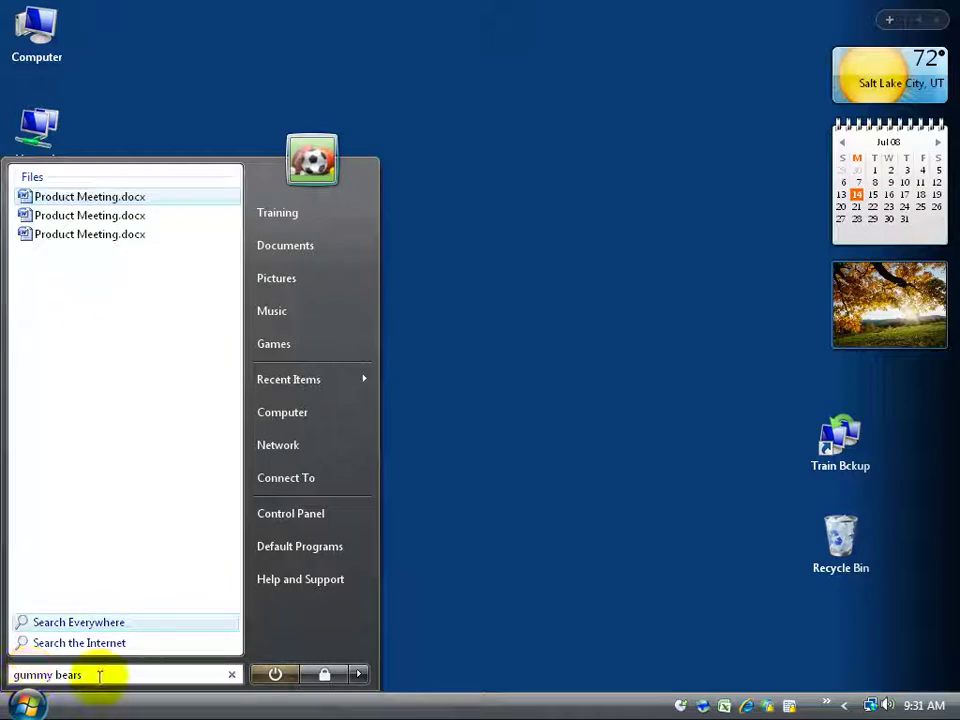
left_click(80, 624)
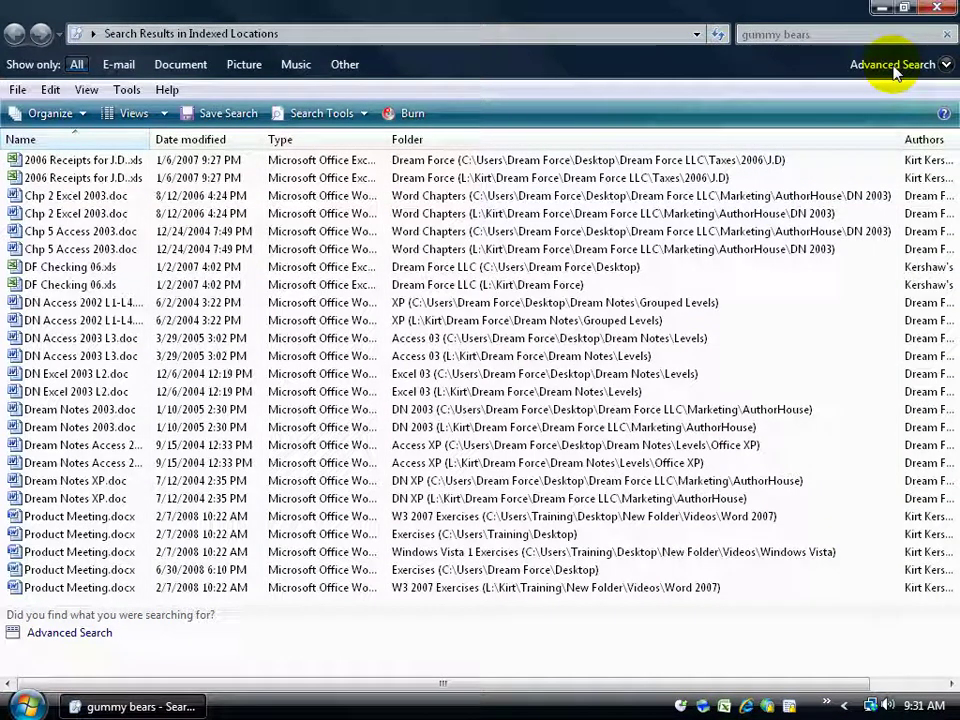
Step: Minimize the search results window and search the desktop's Exercises folder for "gummy bears"
left_click(882, 8)
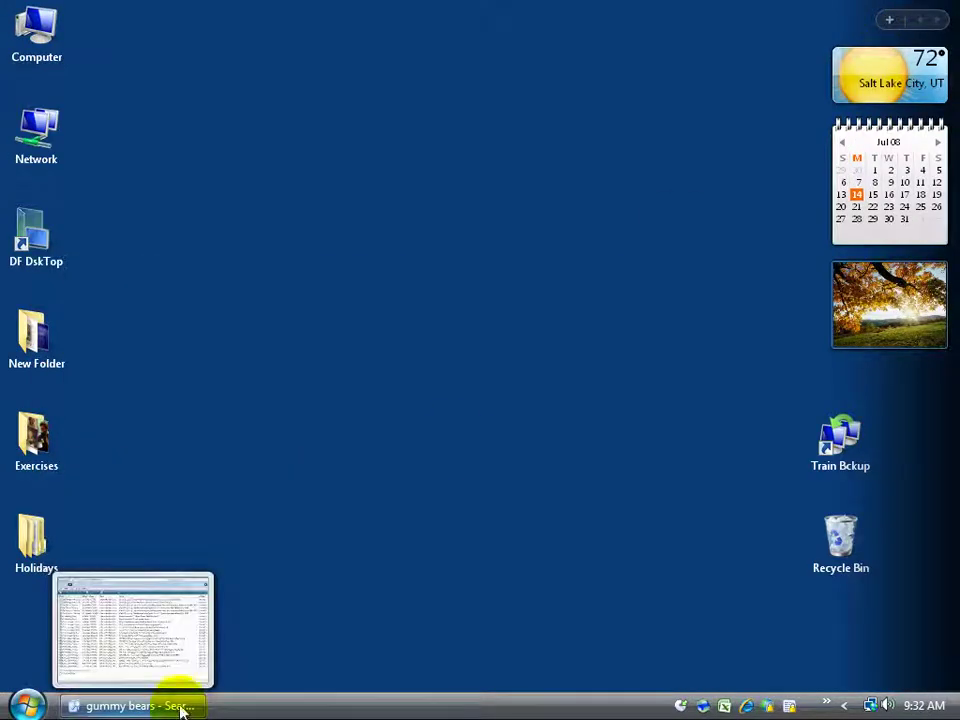
double_click(30, 445)
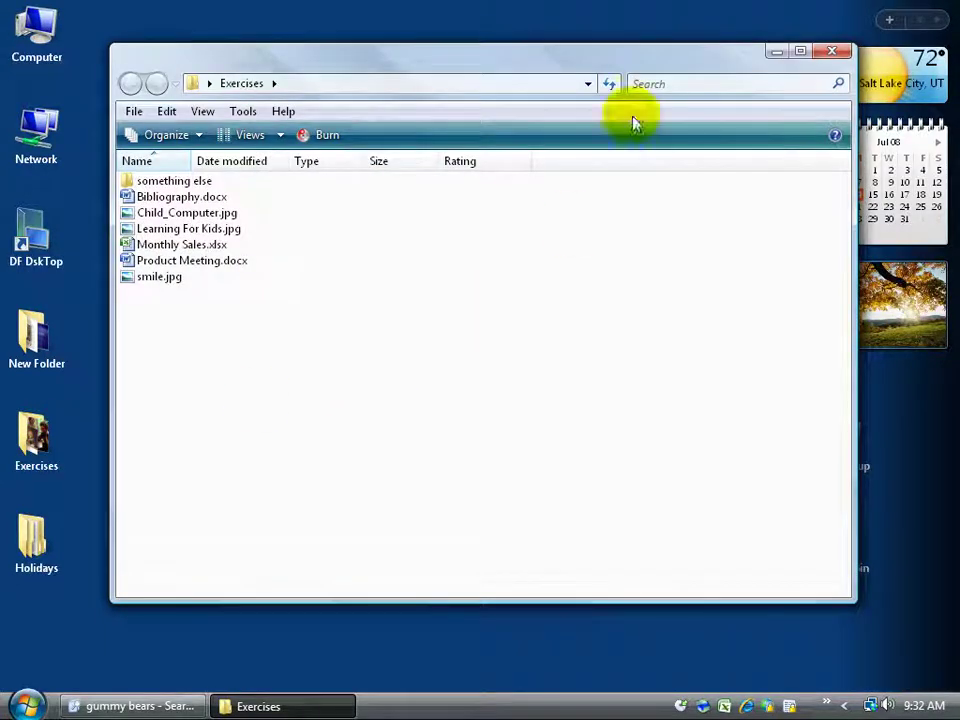
left_click(652, 81)
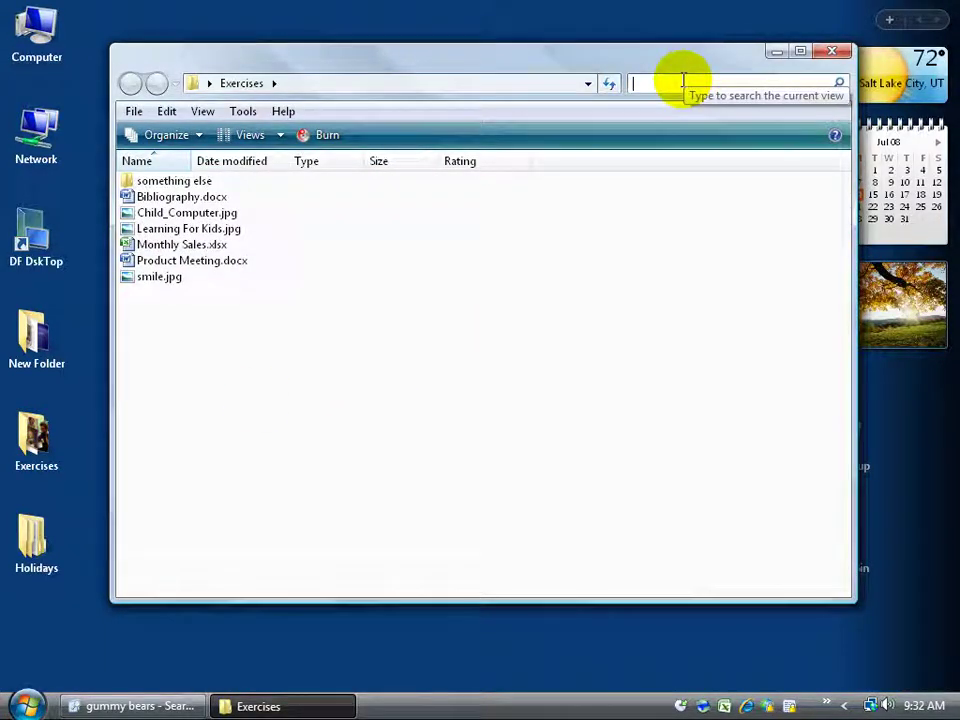
type("gummy bears")
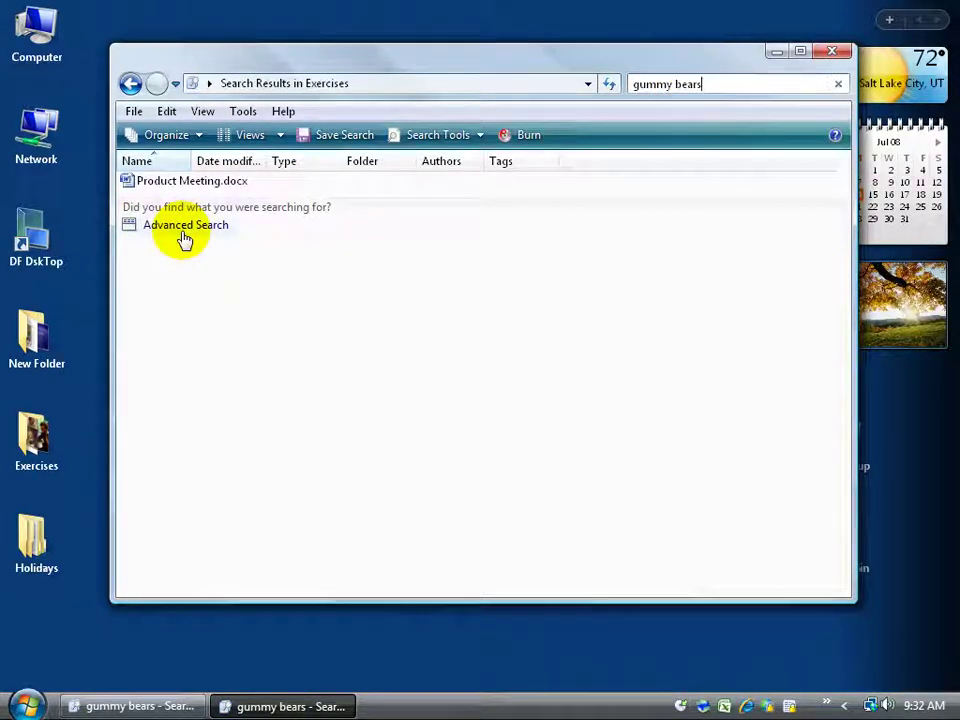
Step: Return to the Indexed Locations results for "gummy bears" and expand their advanced search options
mouse_move(130, 711)
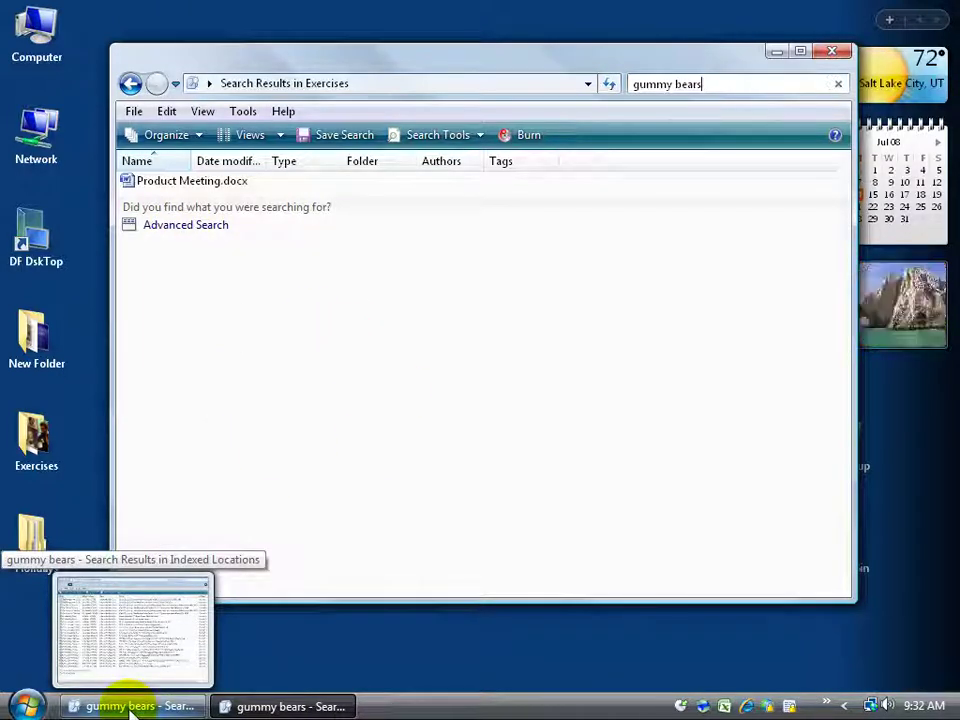
left_click(130, 707)
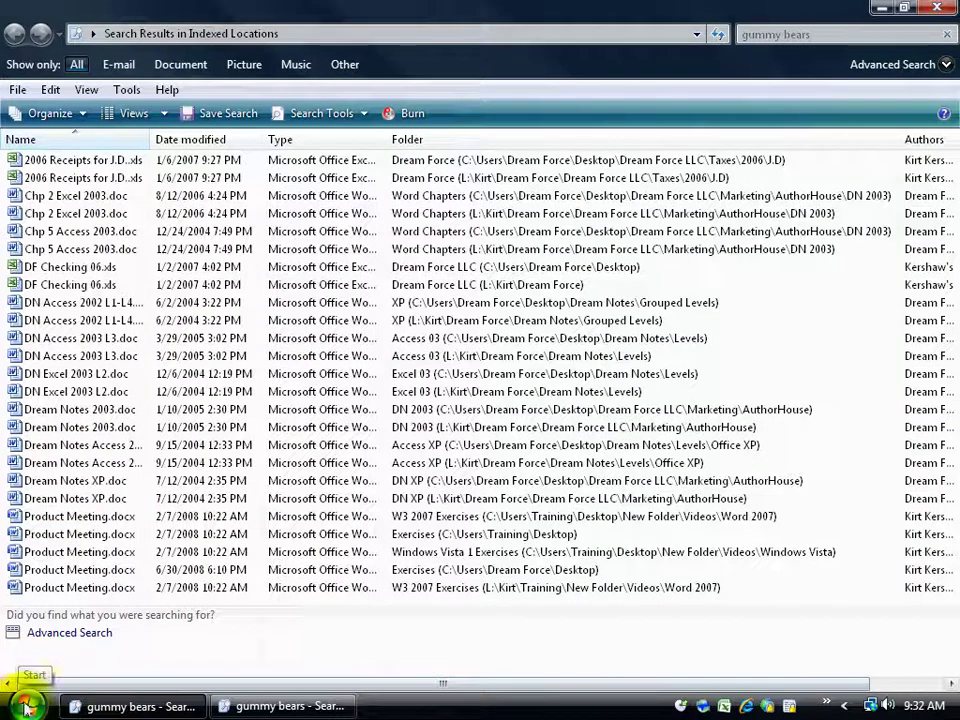
left_click(945, 64)
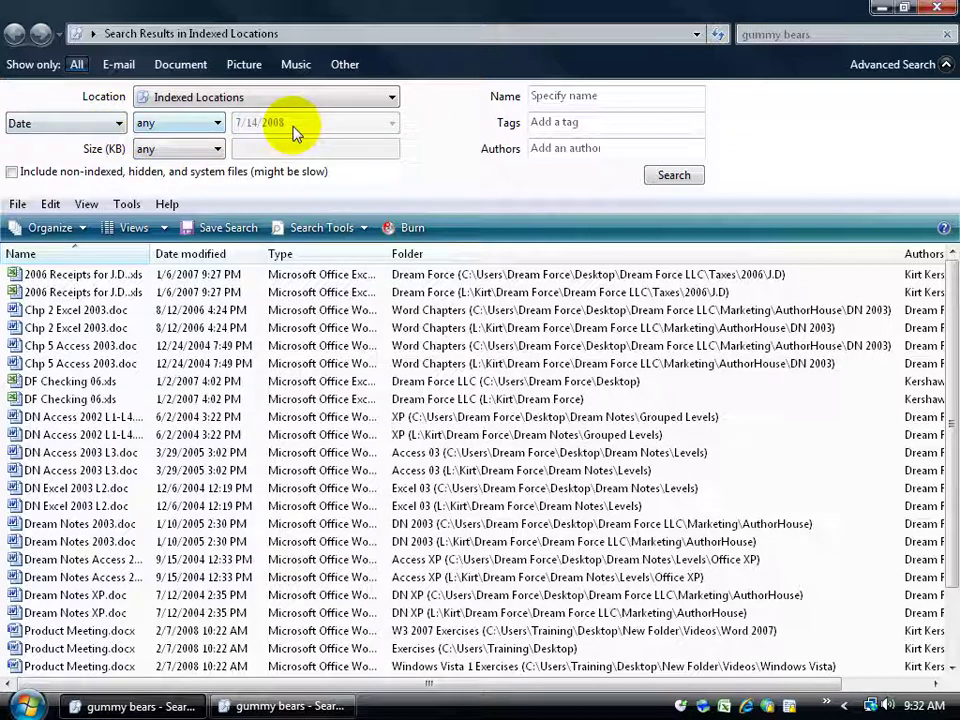
Step: Set the date filter to "is" 6/2/2008
left_click(178, 124)
left_click(152, 156)
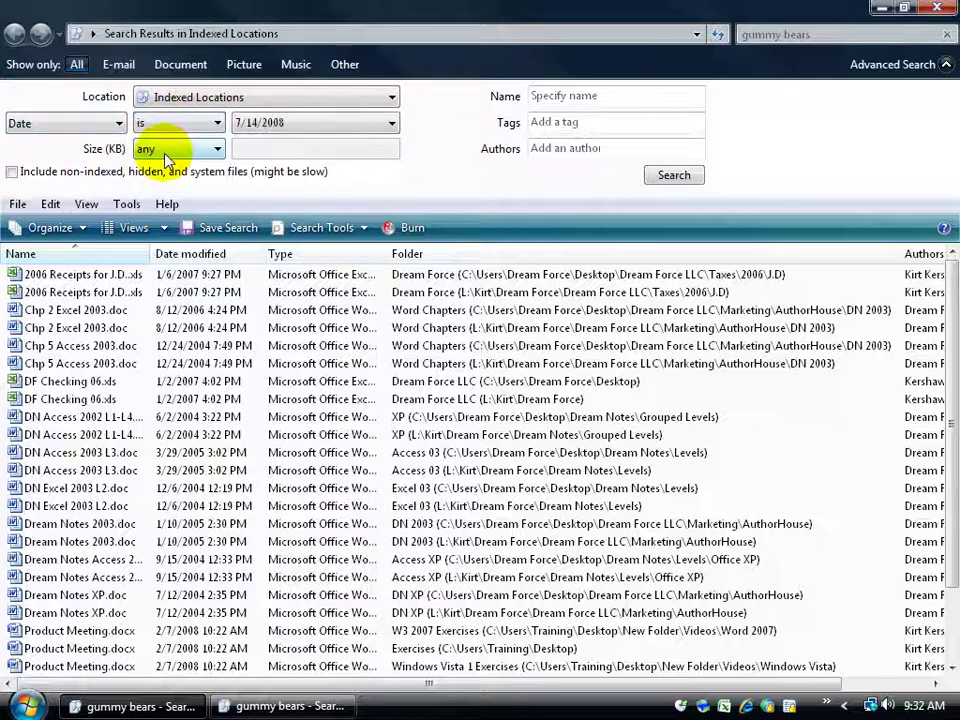
left_click(392, 123)
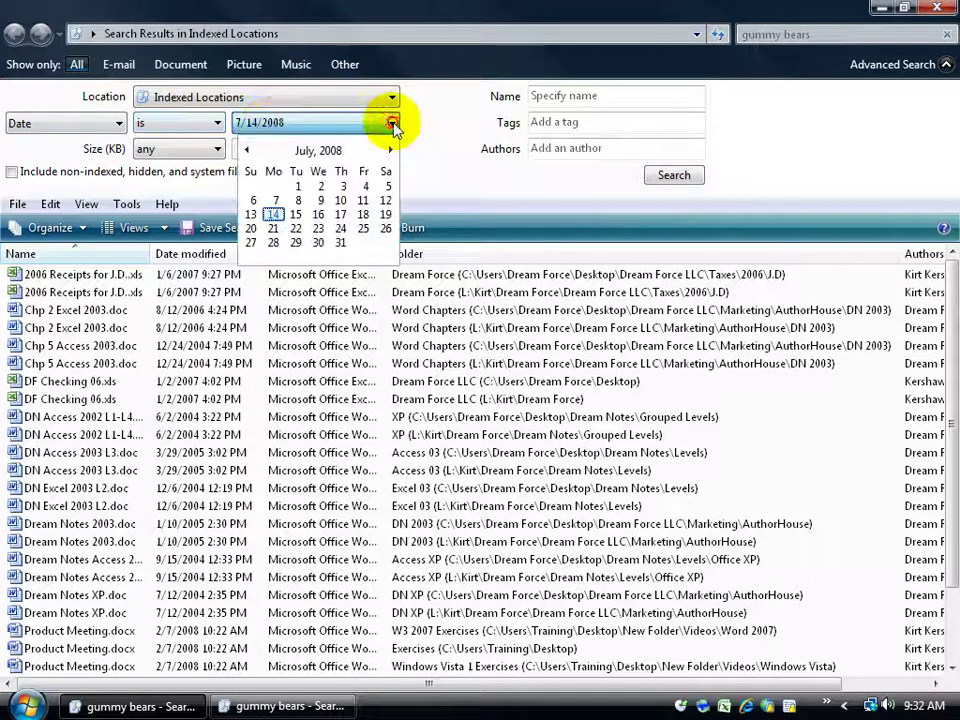
left_click(246, 149)
left_click(275, 186)
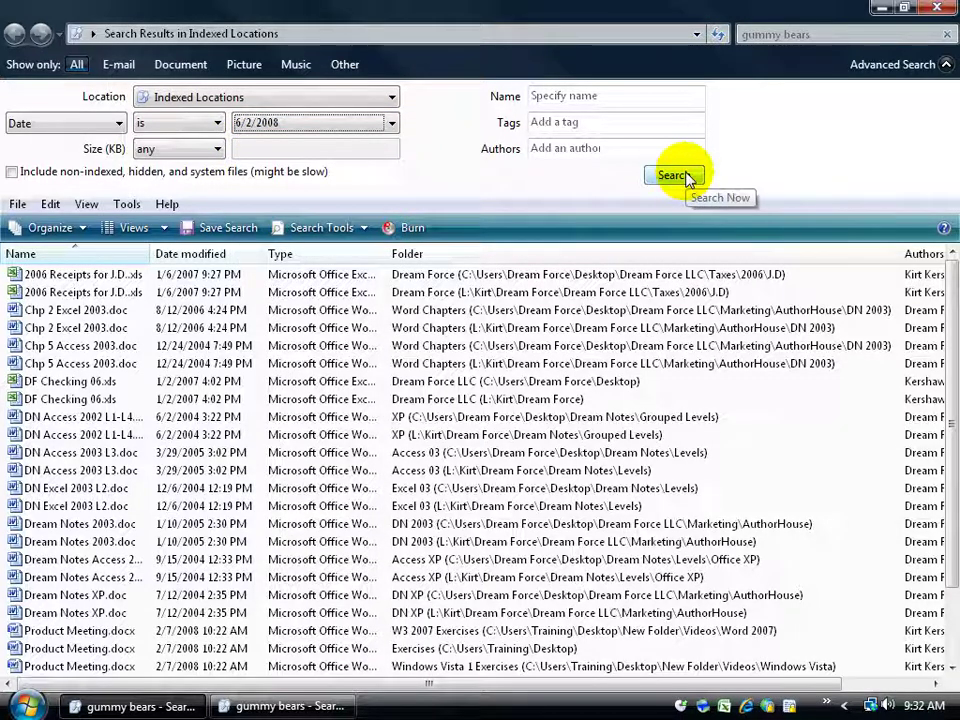
Step: Reset the date filter to "any" and view the available size comparison options without choosing one
left_click(212, 123)
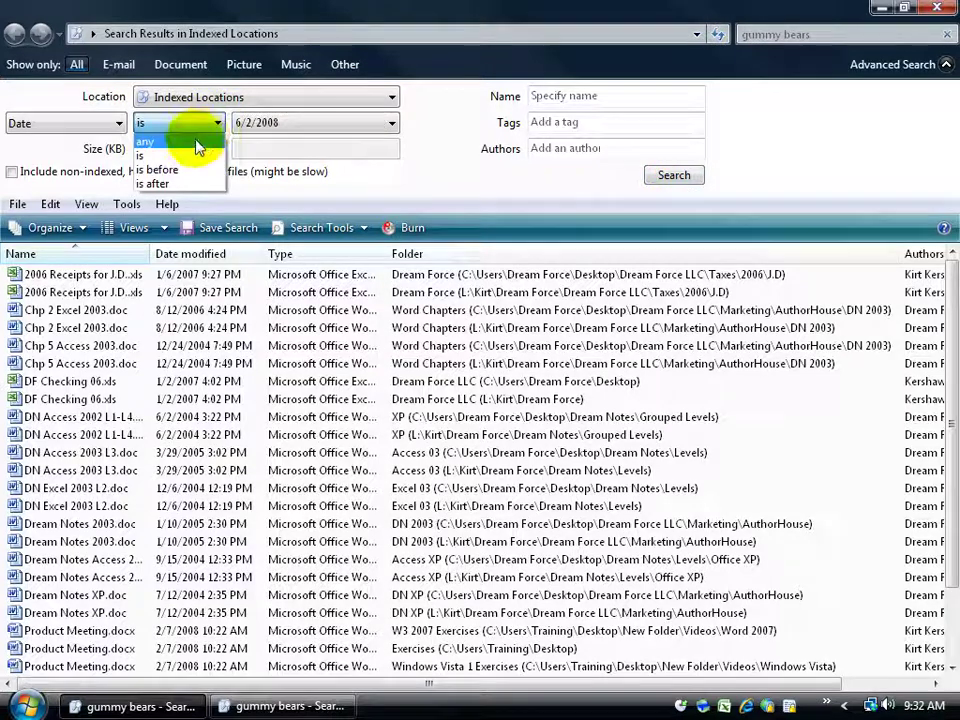
left_click(195, 141)
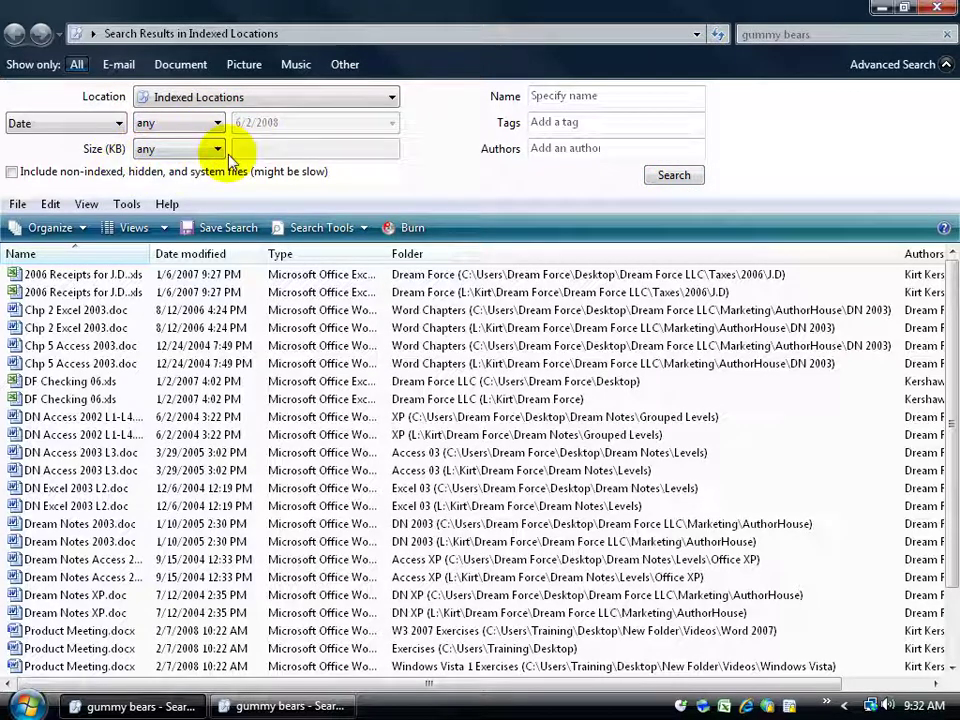
left_click(216, 149)
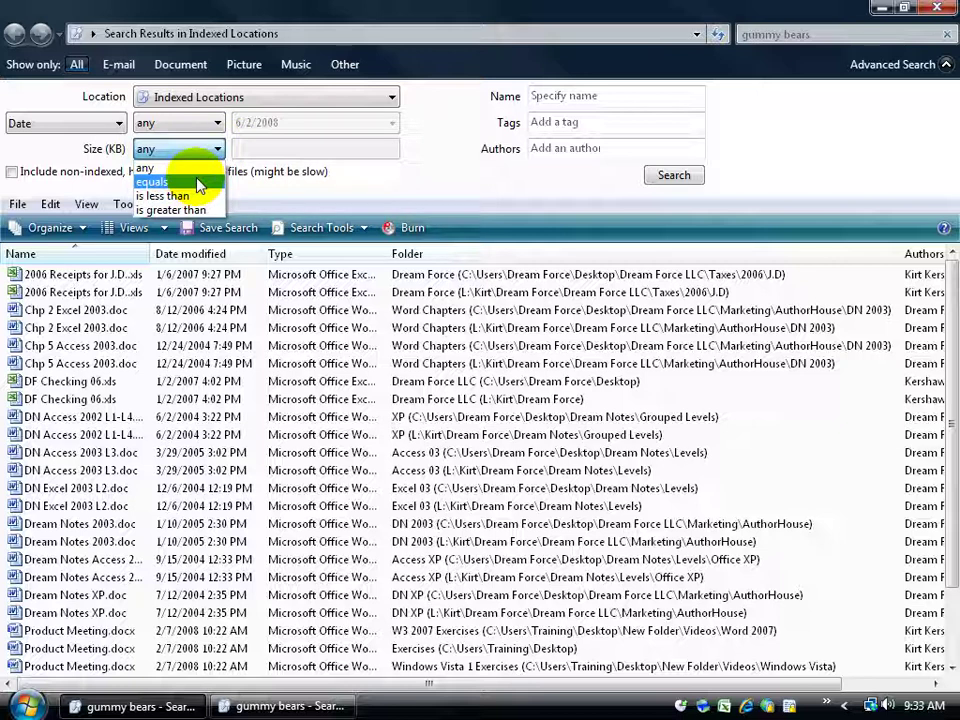
left_click(300, 123)
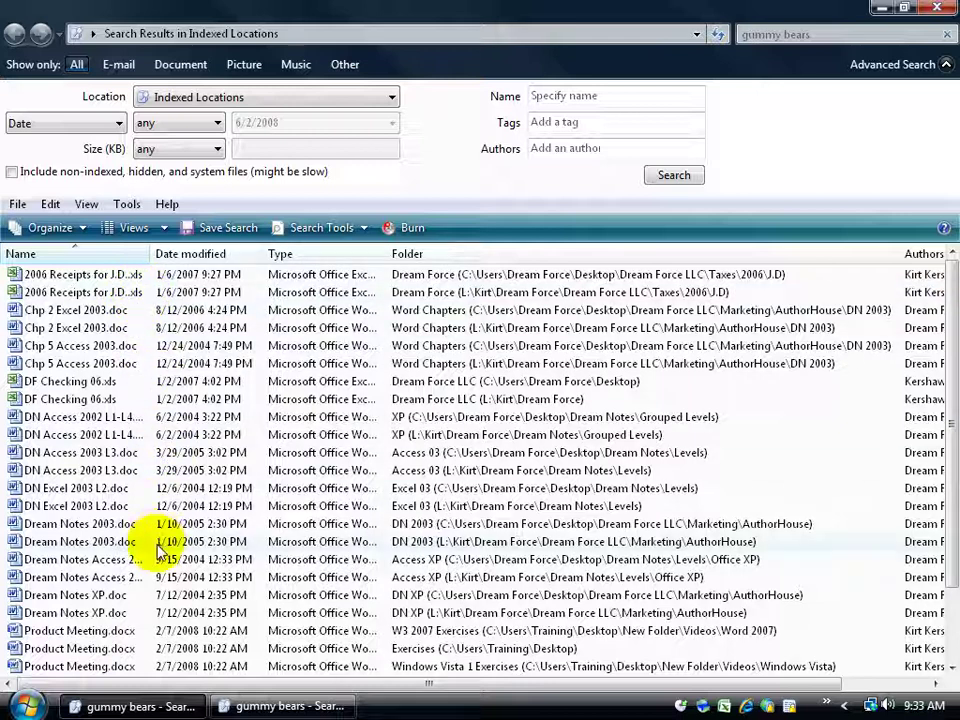
Step: Enter *.docx as the name filter and shorten it to *.doc
left_click(553, 95)
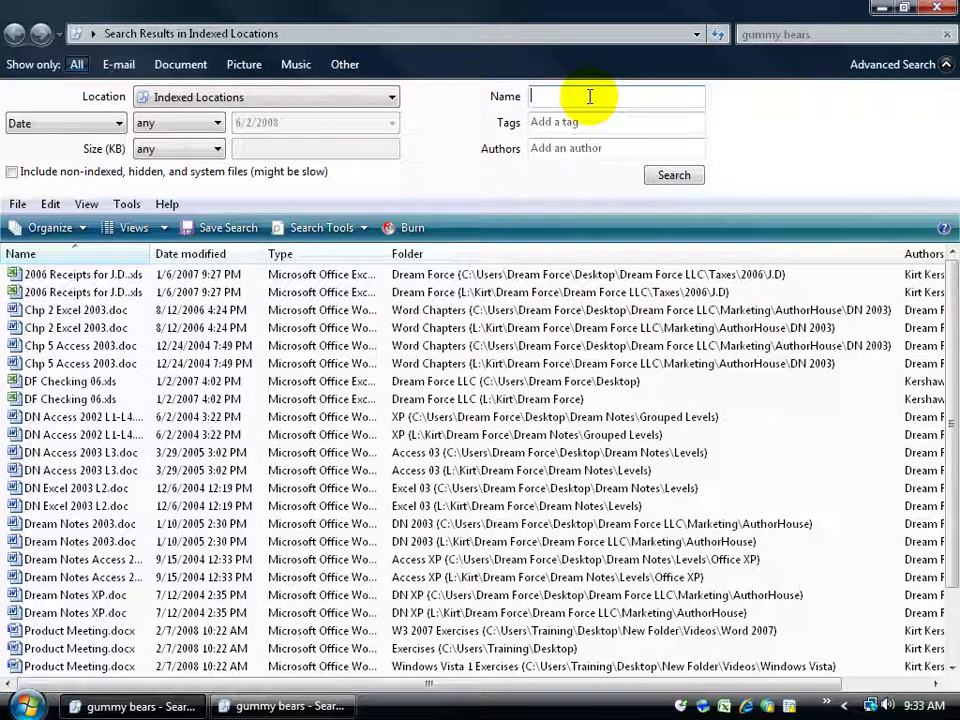
type("*.docx")
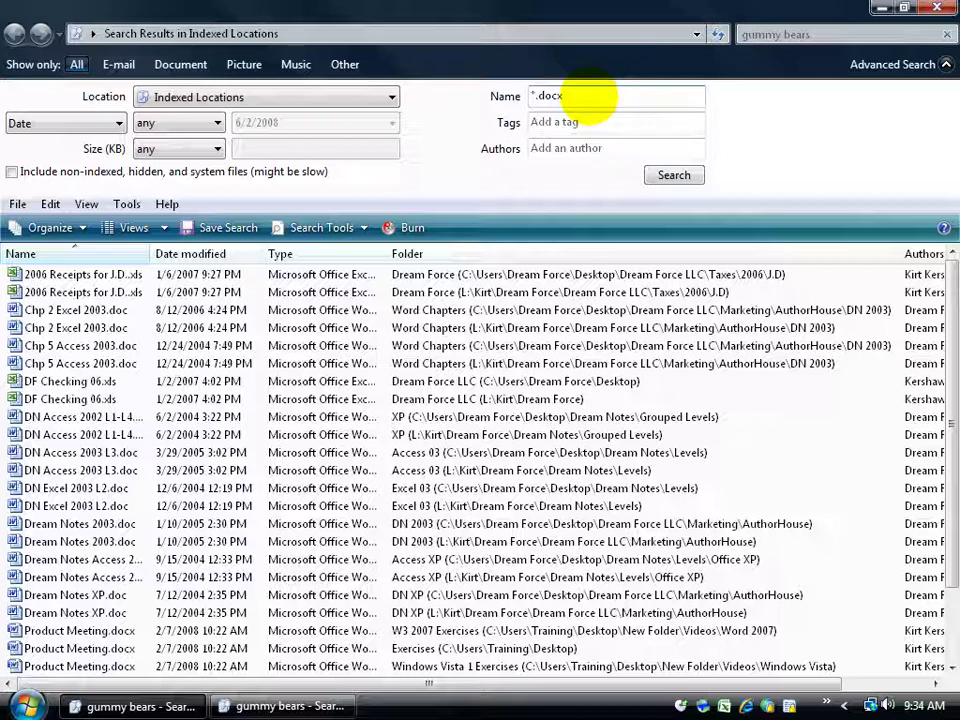
key("BackSpace")
Step: Change the name filter to *.xls and run the advanced search in Indexed Locations
double_click(548, 96)
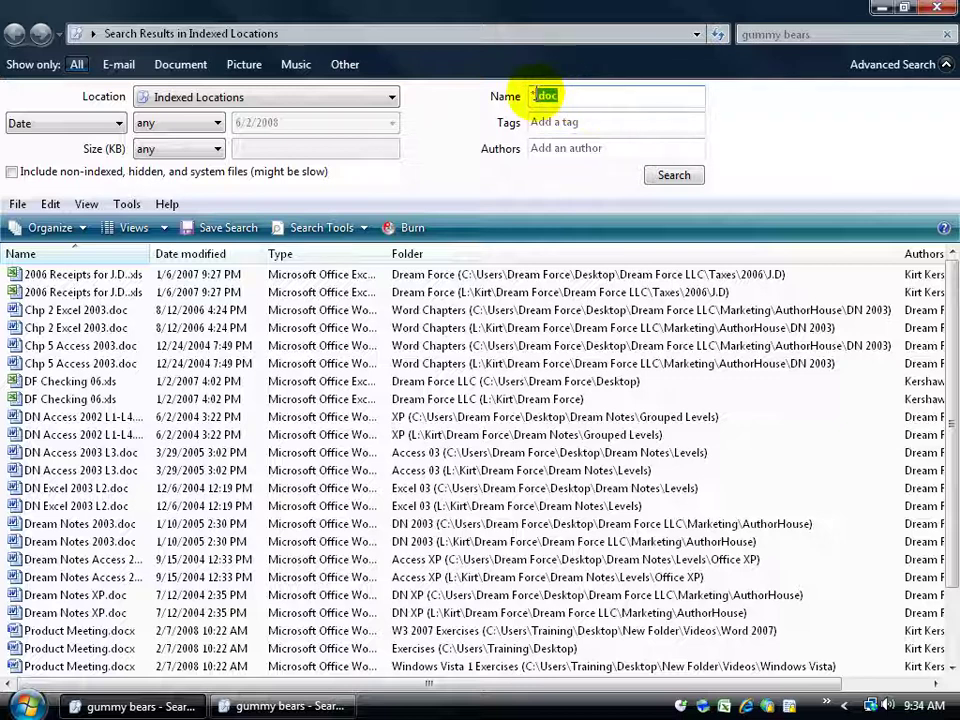
type("xls")
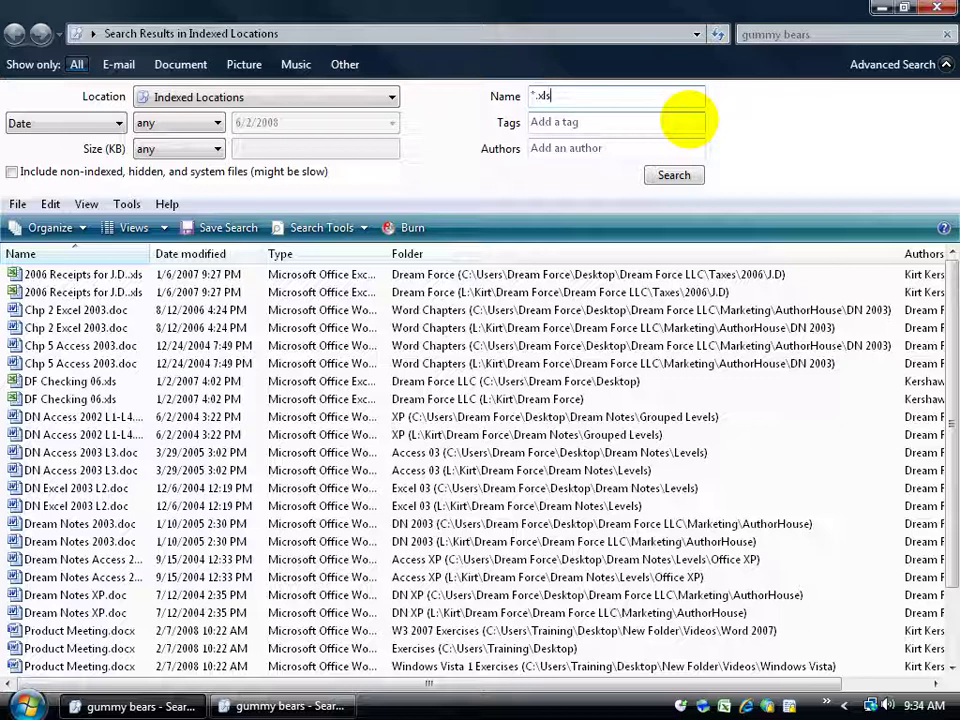
type("x")
key("BackSpace")
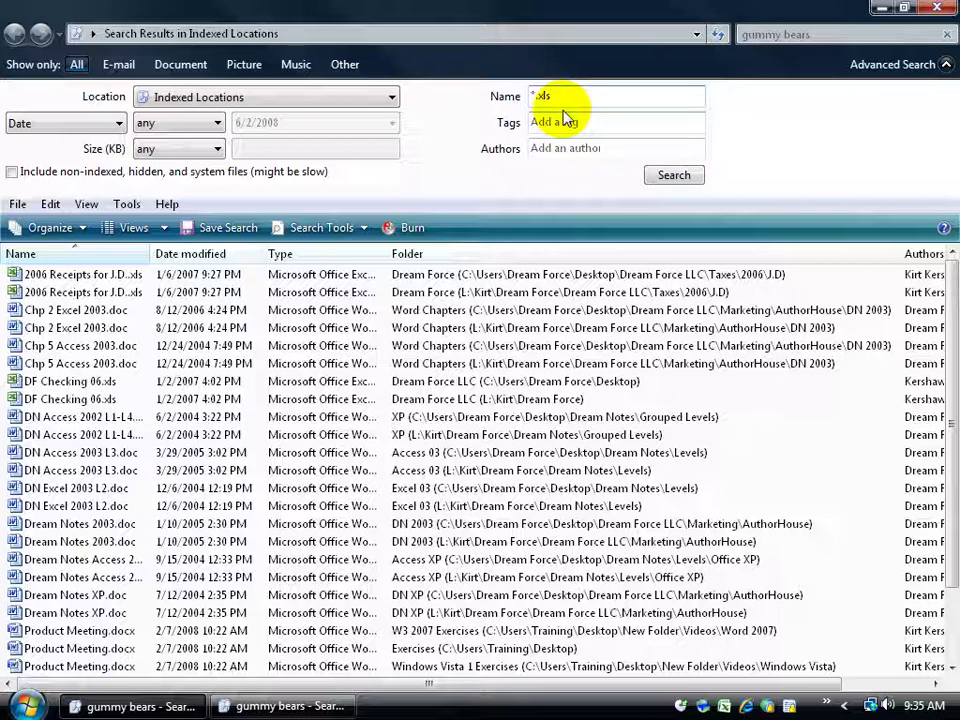
left_click(675, 178)
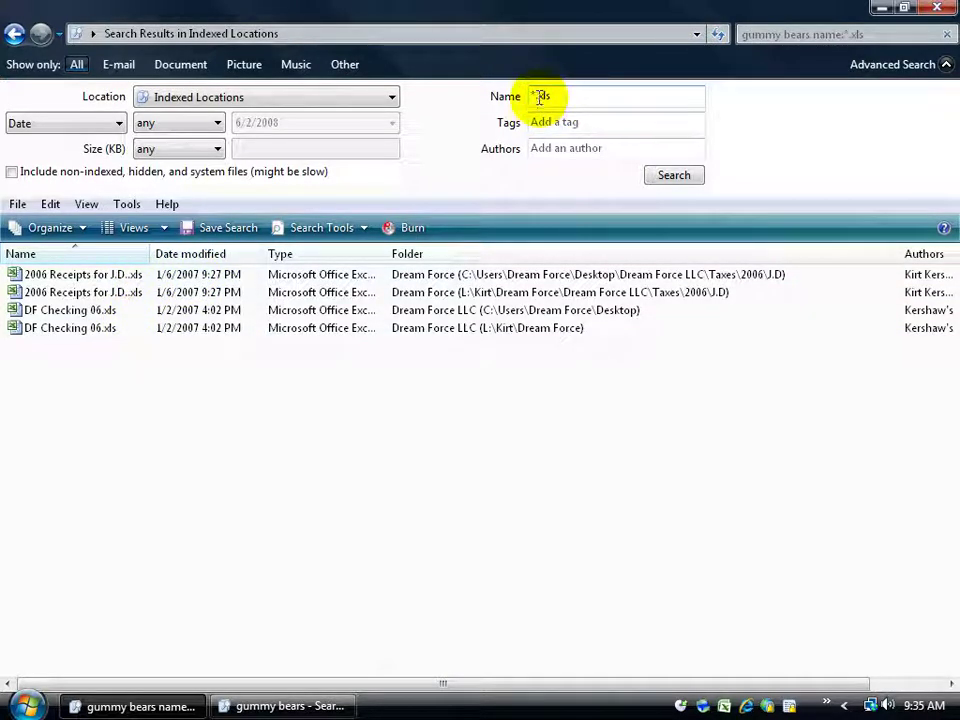
left_click_drag(533, 95, 538, 96)
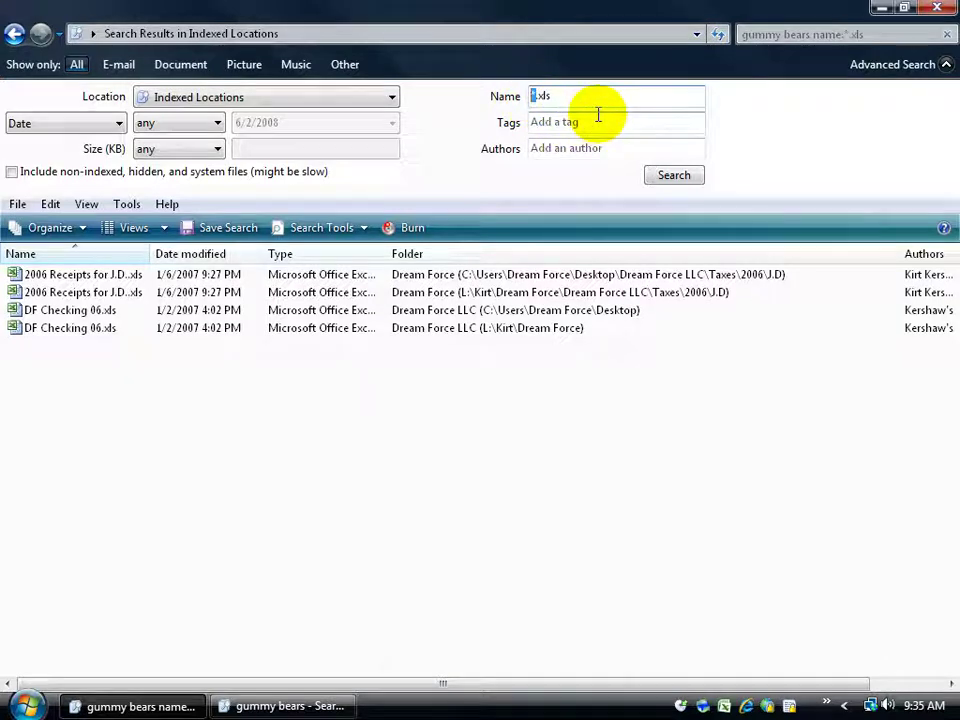
double_click(540, 95)
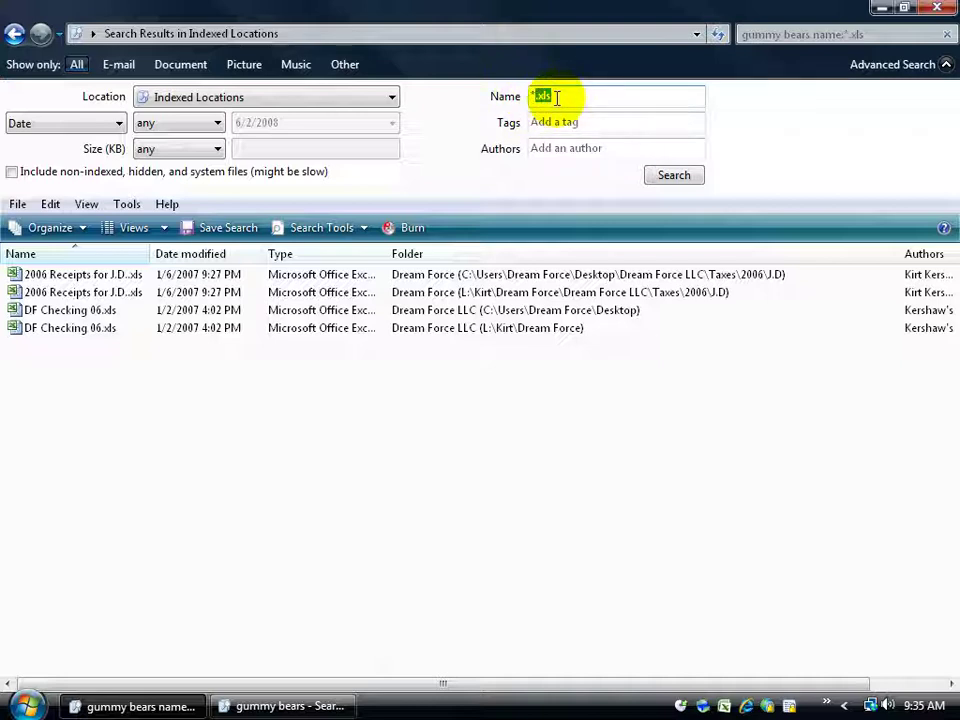
left_click(536, 96)
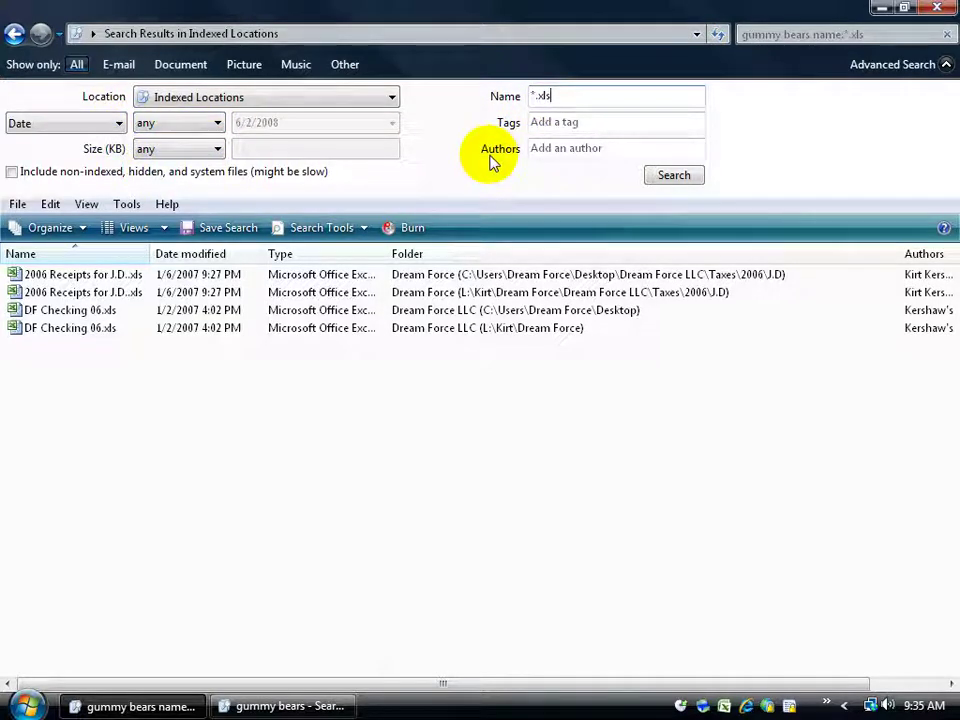
Step: Clear and close the Indexed Locations search, and expand the advanced search options for the Exercises results
left_click(946, 36)
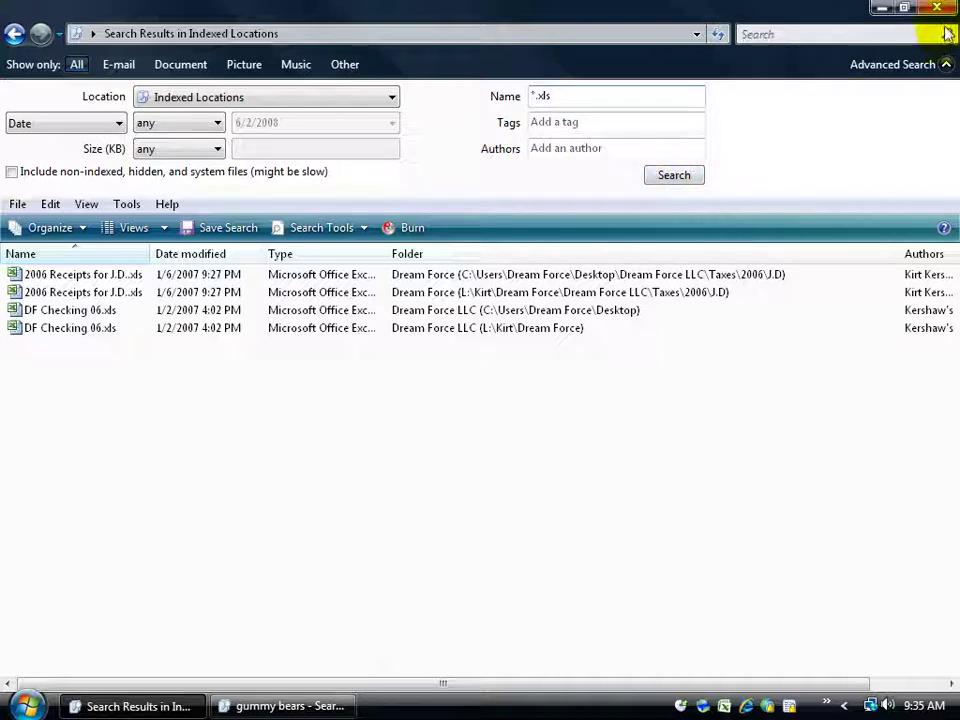
left_click(937, 10)
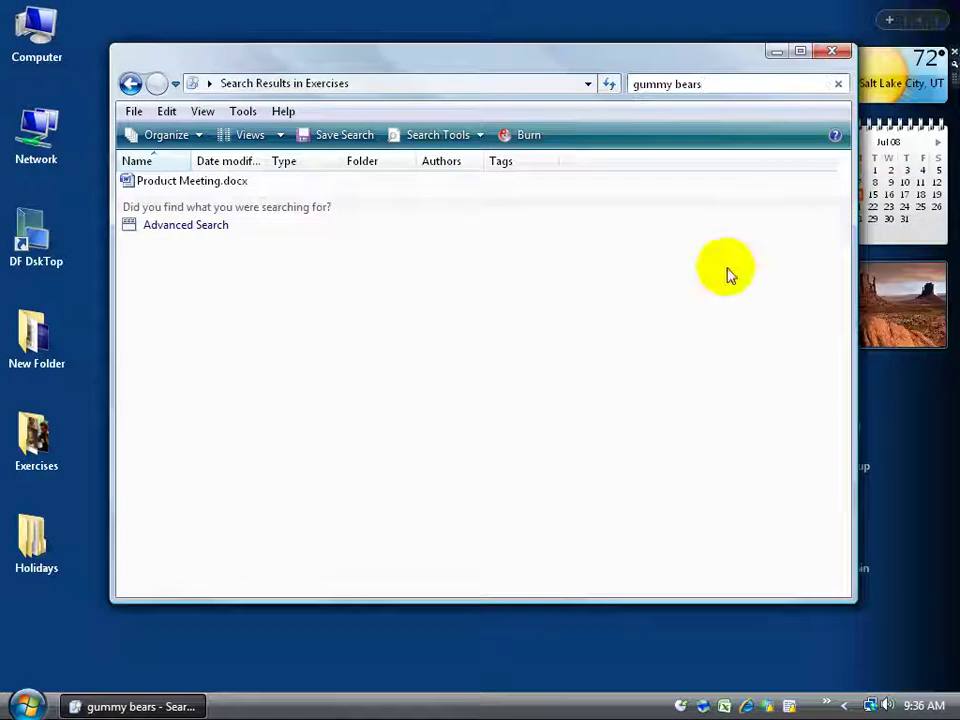
left_click(208, 228)
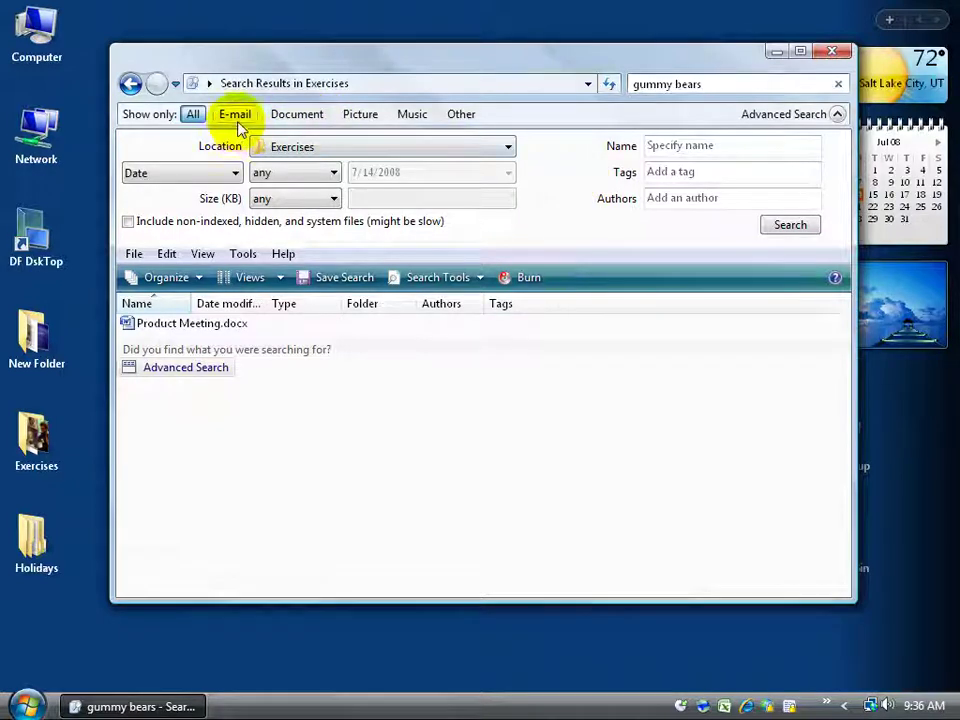
Step: View the Exercises search results limited in turn to documents, pictures, music and other files
left_click(314, 120)
left_click(368, 120)
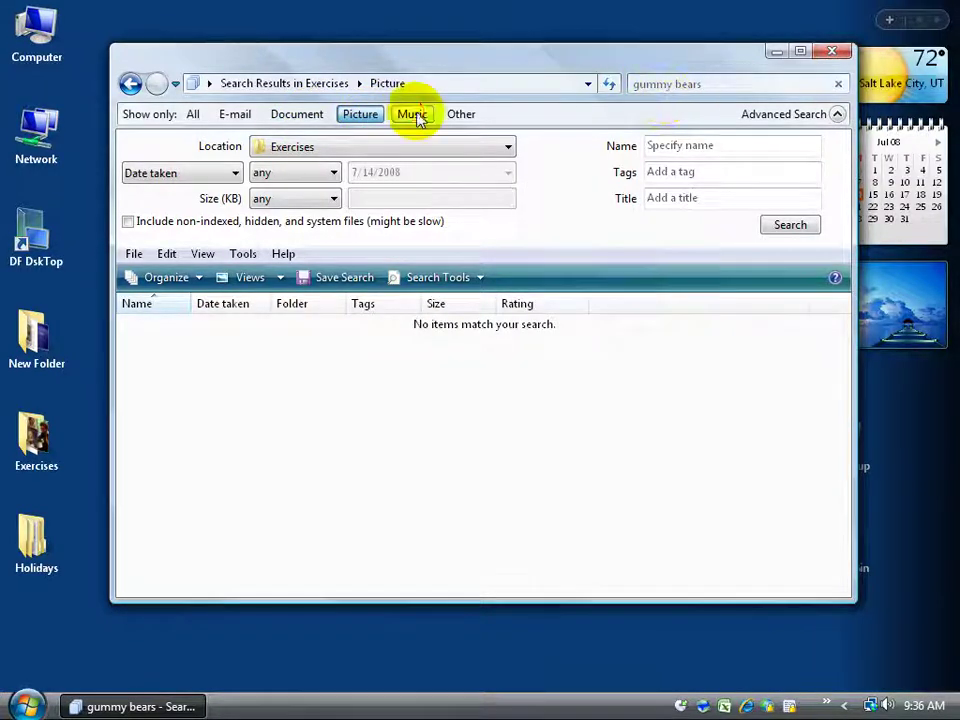
left_click(412, 115)
left_click(461, 115)
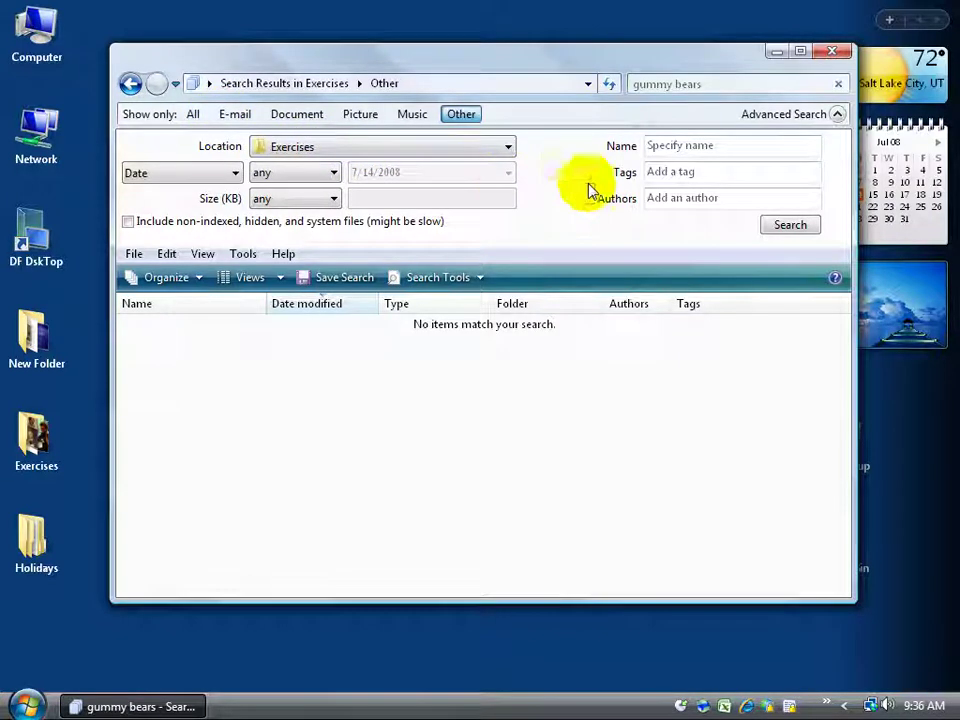
Step: Set the name filter to *.docx and limit the Exercises search results to documents
left_click(655, 148)
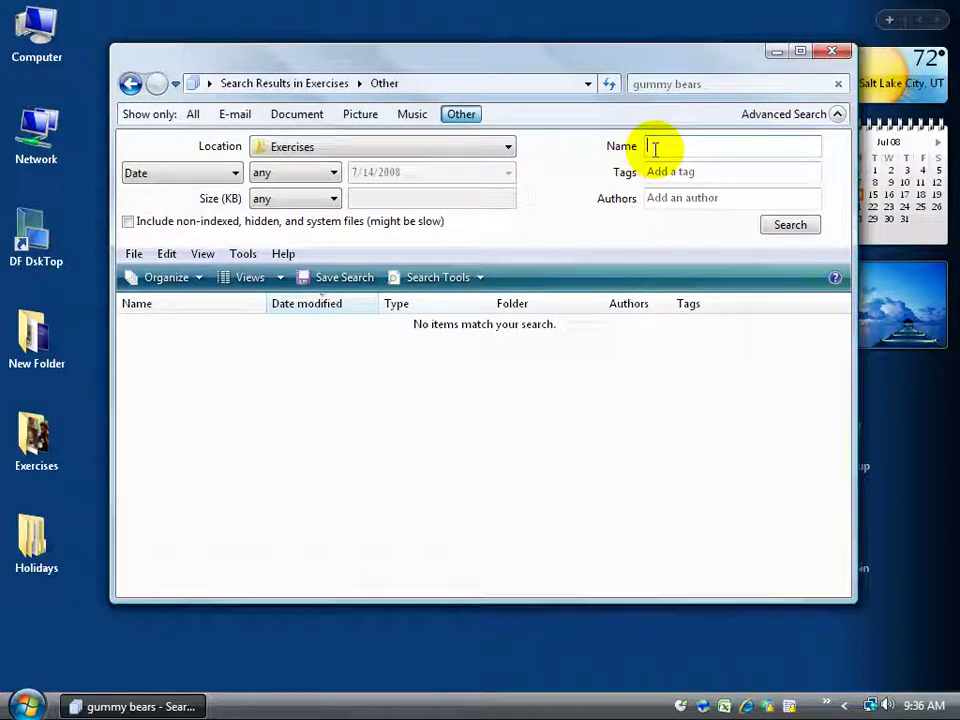
type("*.doc")
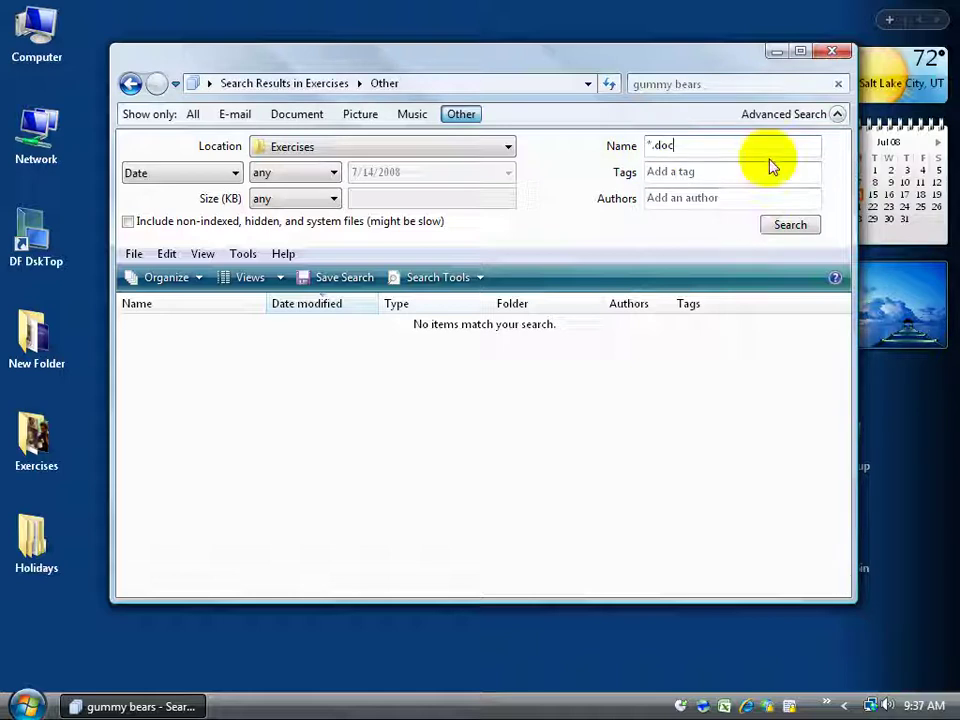
type("x")
left_click(285, 121)
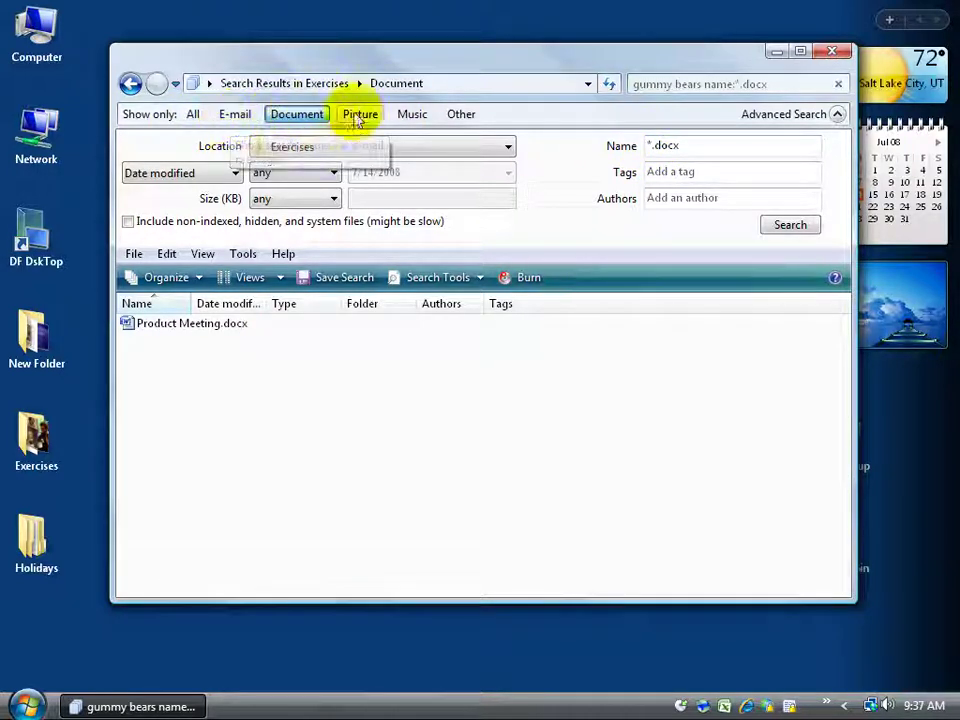
Step: Change the name filter of the Exercises search to *.xlsx
double_click(664, 146)
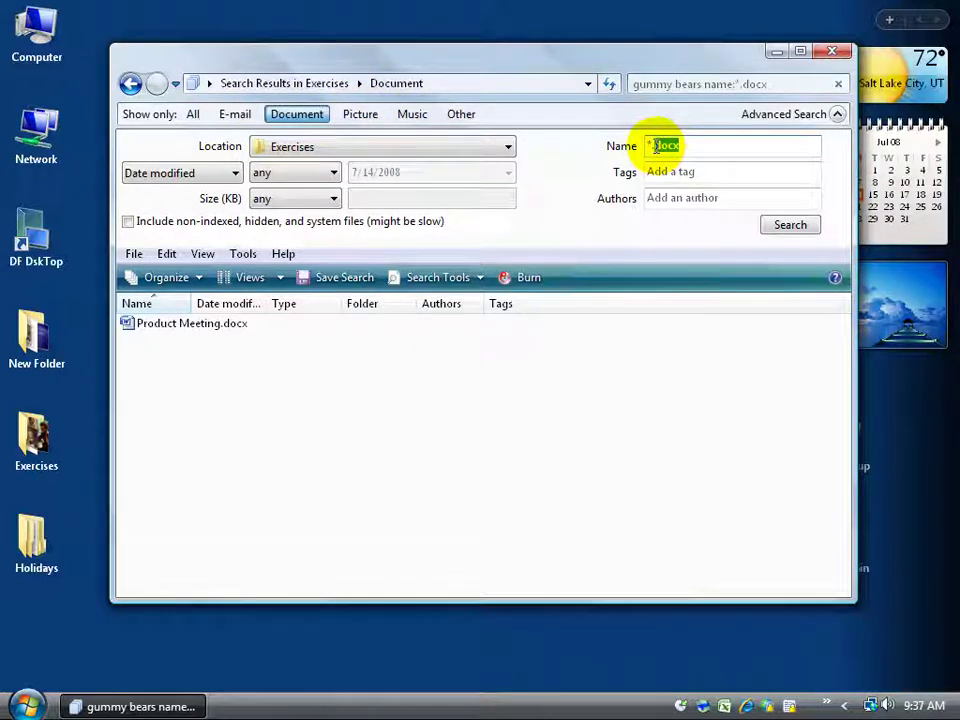
type("xls")
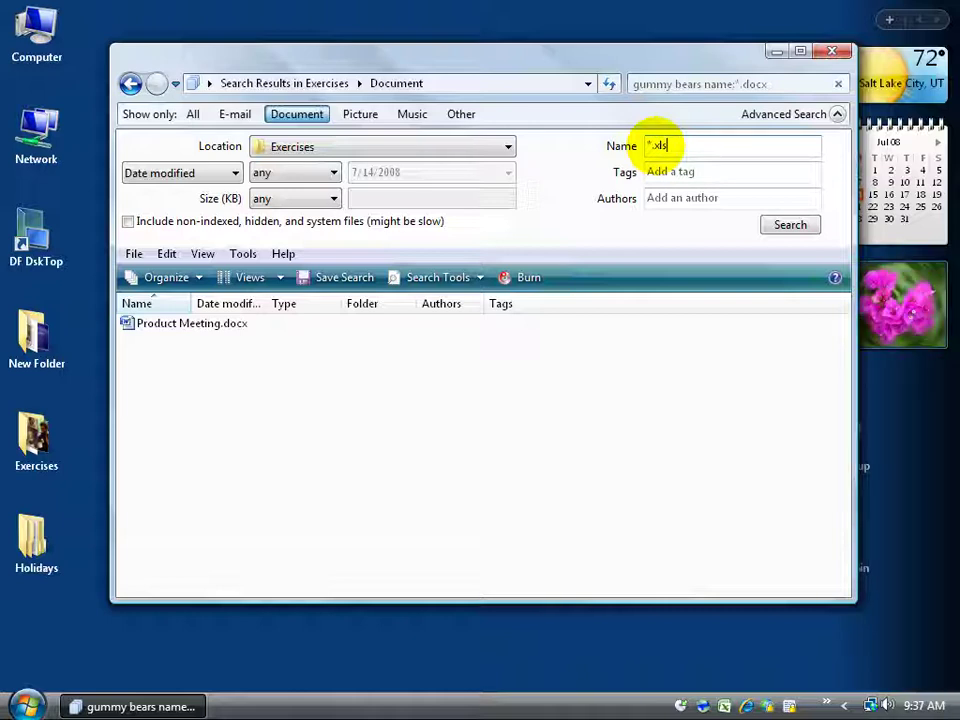
type("x")
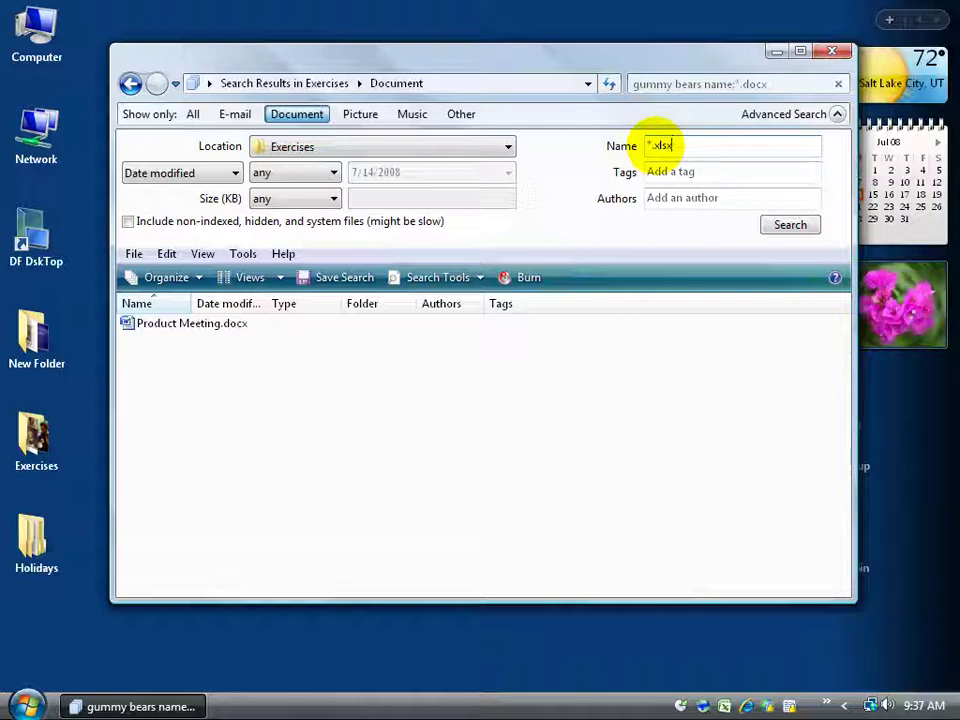